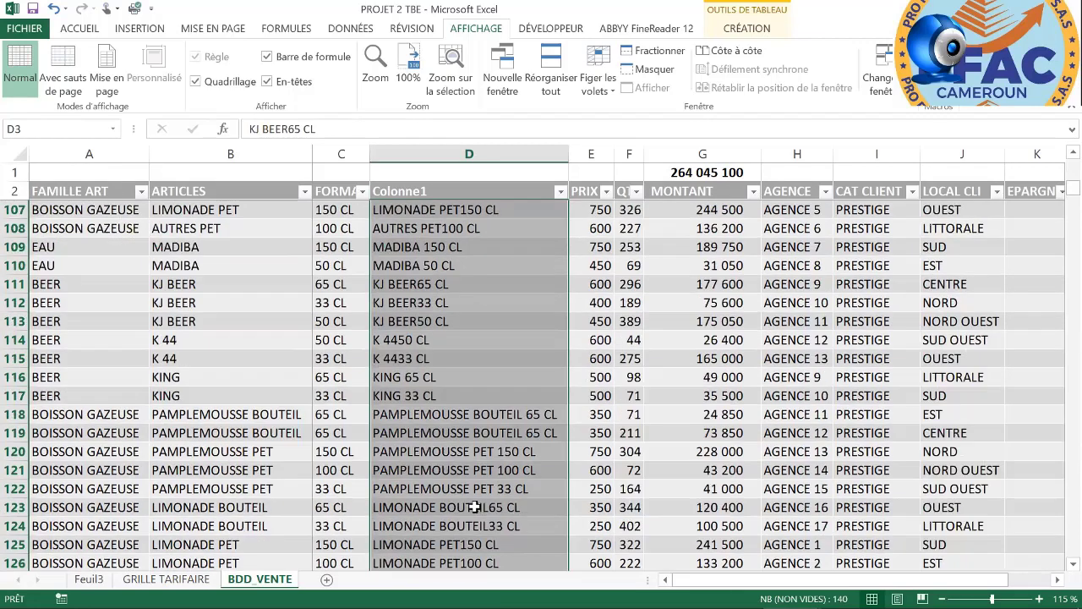
Duplicate the BDD_VENTE sheet, placing the copy after the original at the end of the workbook
{"action": "scroll", "coordinate": [465, 493], "scroll_direction": "up", "scroll_amount": 3}
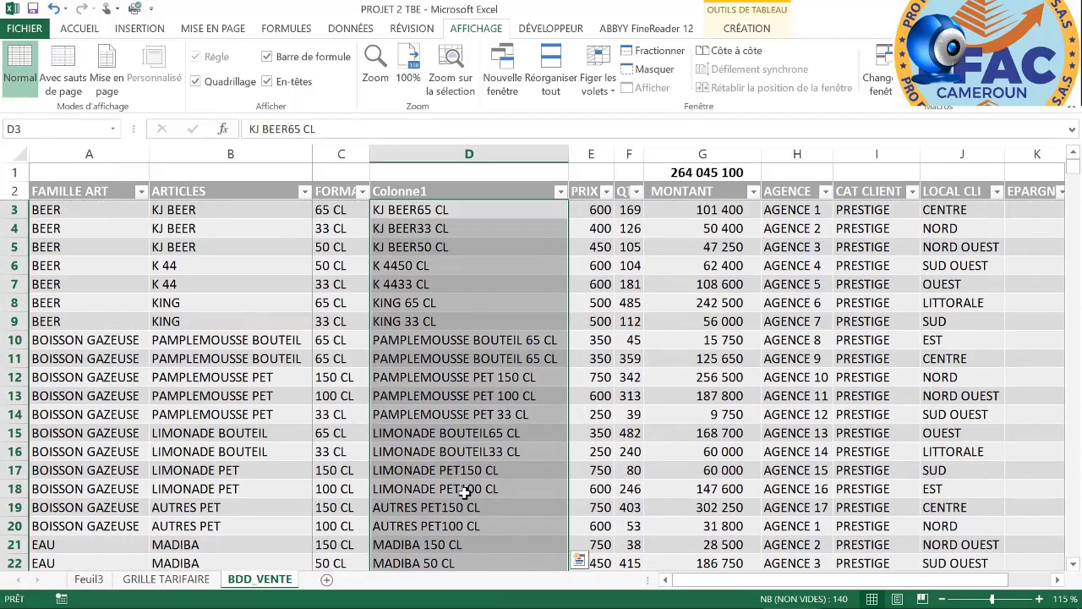
{"action": "scroll", "coordinate": [465, 493], "scroll_direction": "down", "scroll_amount": 5}
{"action": "scroll", "coordinate": [465, 493], "scroll_direction": "up", "scroll_amount": 5}
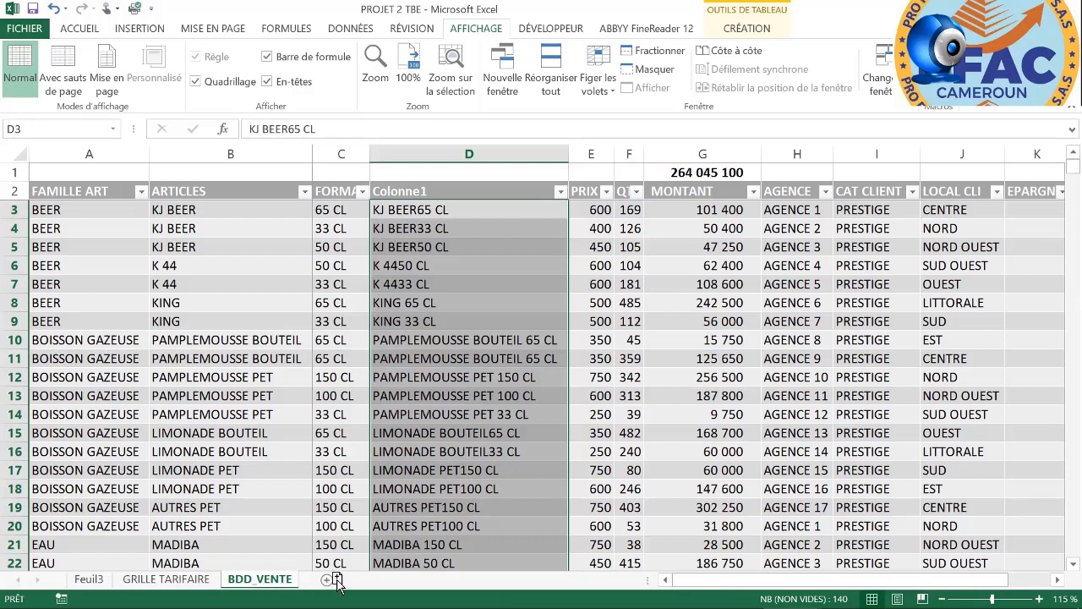
{"action": "left_click_drag", "start_coordinate": [337, 583], "coordinate": [338, 582]}
{"action": "left_click", "coordinate": [580, 560]}
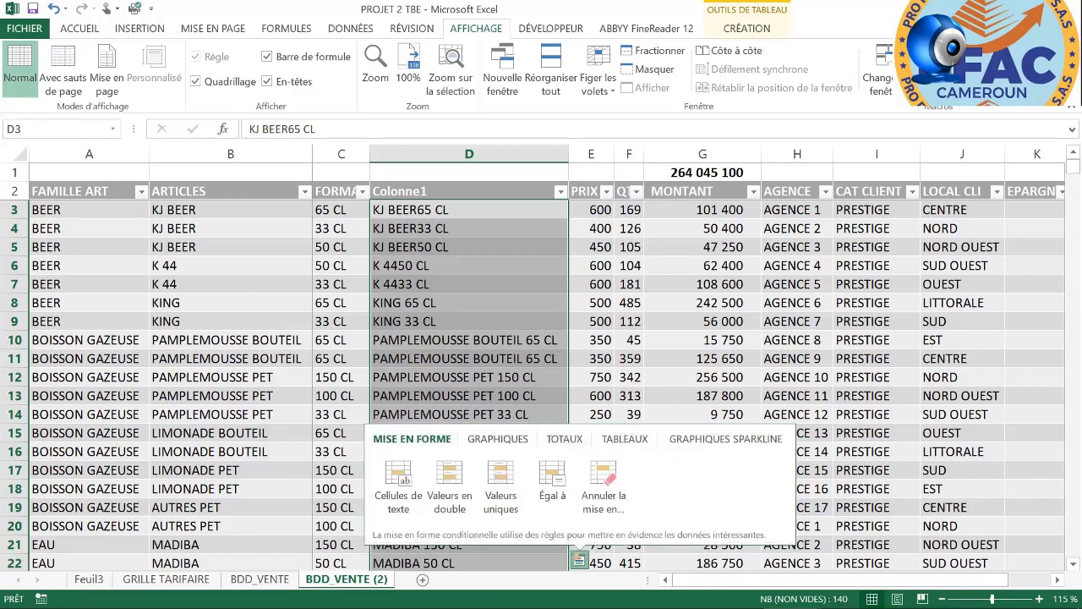
Rename the copied sheet BDD_VENTE (2) as synthese
{"action": "double_click", "coordinate": [340, 581]}
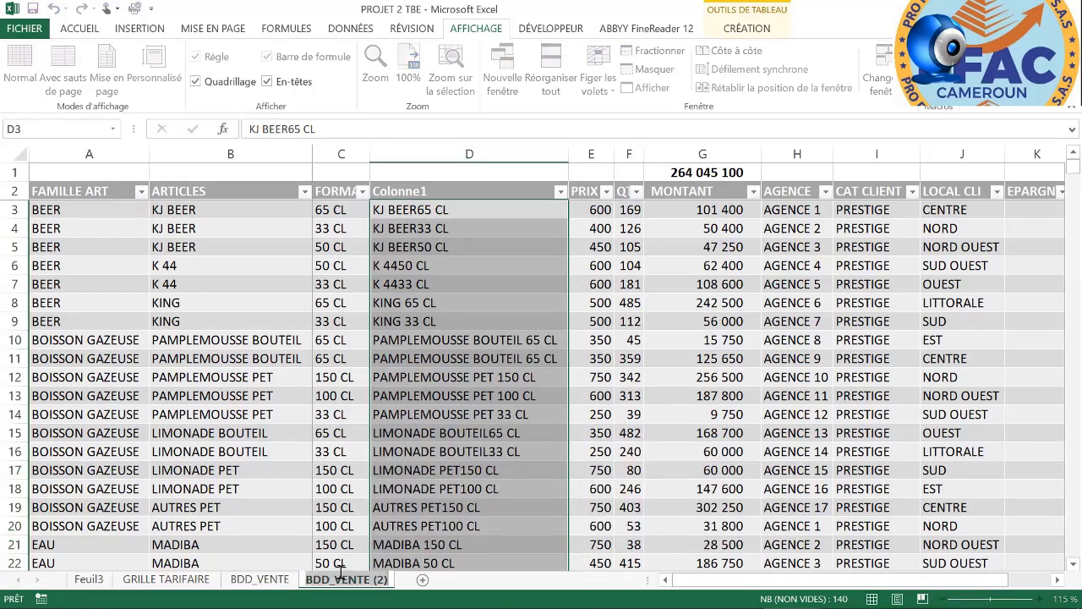
{"action": "type", "text": "syn"}
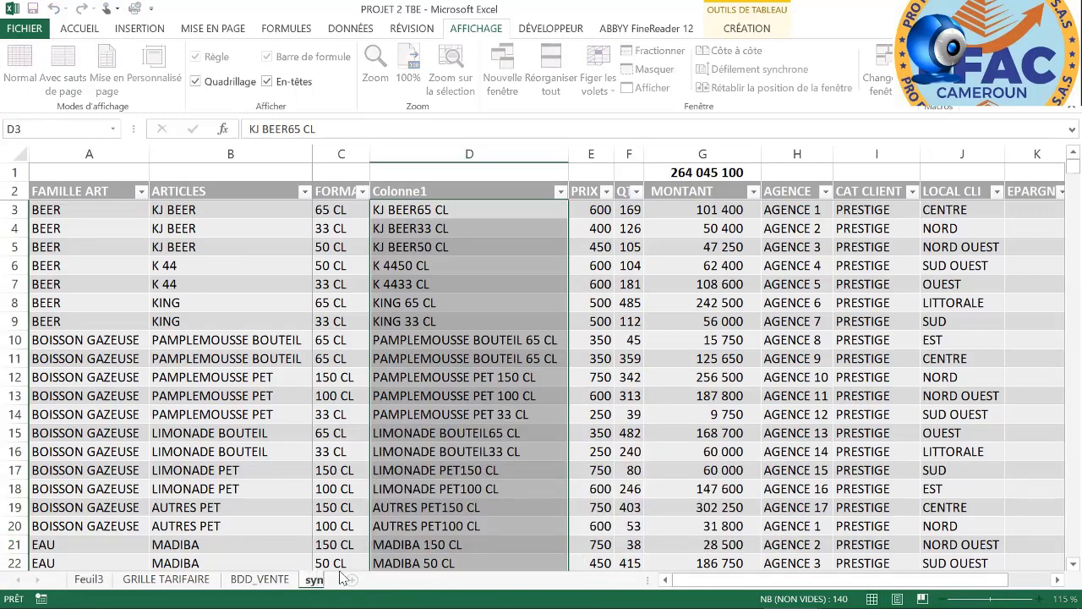
{"action": "type", "text": "these"}
{"action": "key", "text": "Return"}
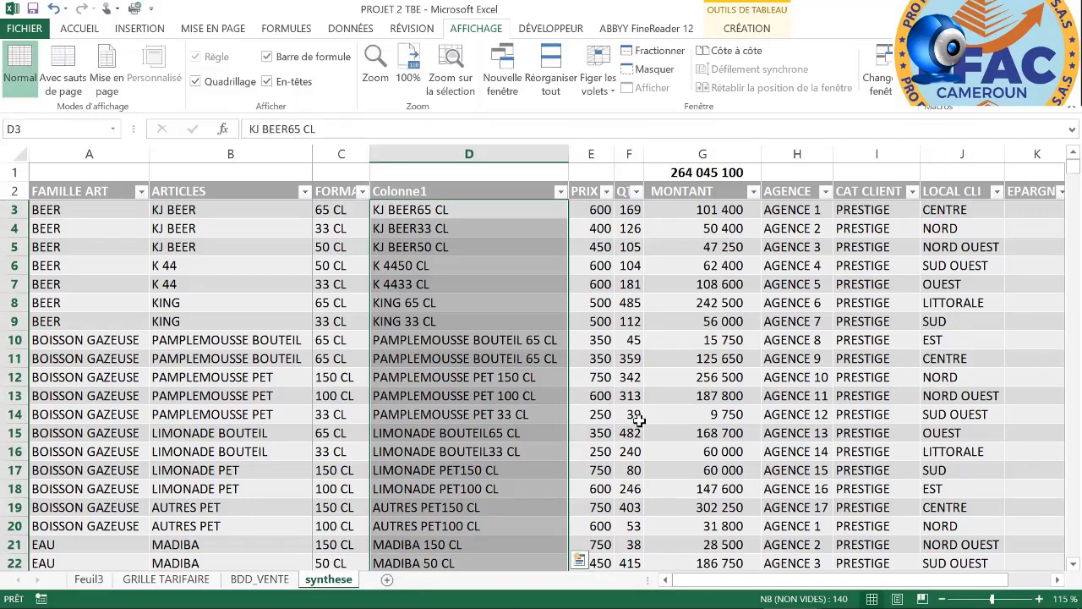
Remove duplicates from the synthese table, keeping the header option on and comparing only the Colonne1 column
{"action": "left_click", "coordinate": [493, 344]}
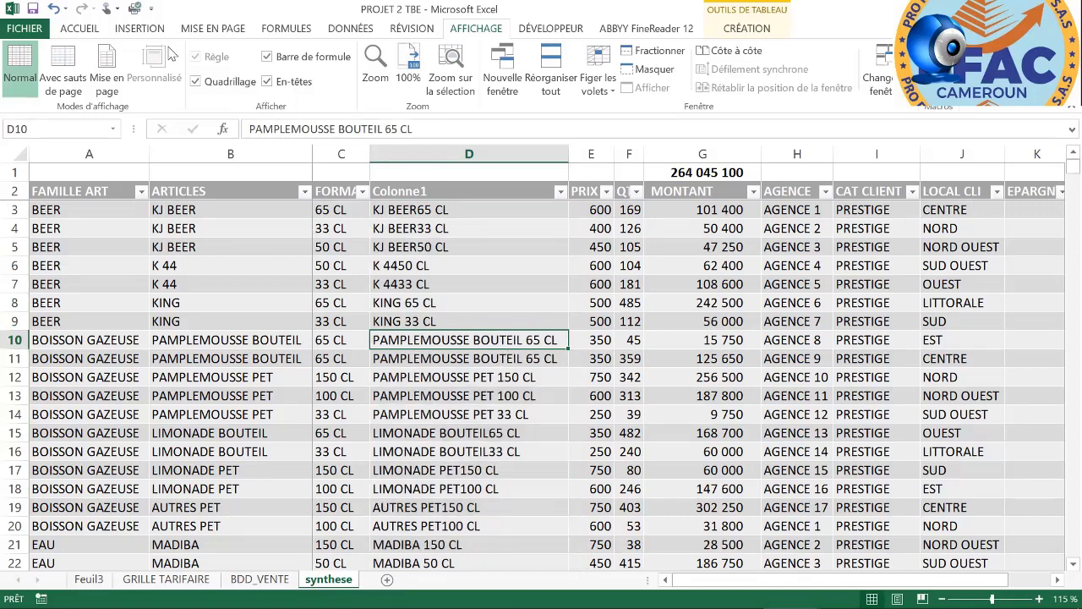
{"action": "left_click", "coordinate": [82, 29]}
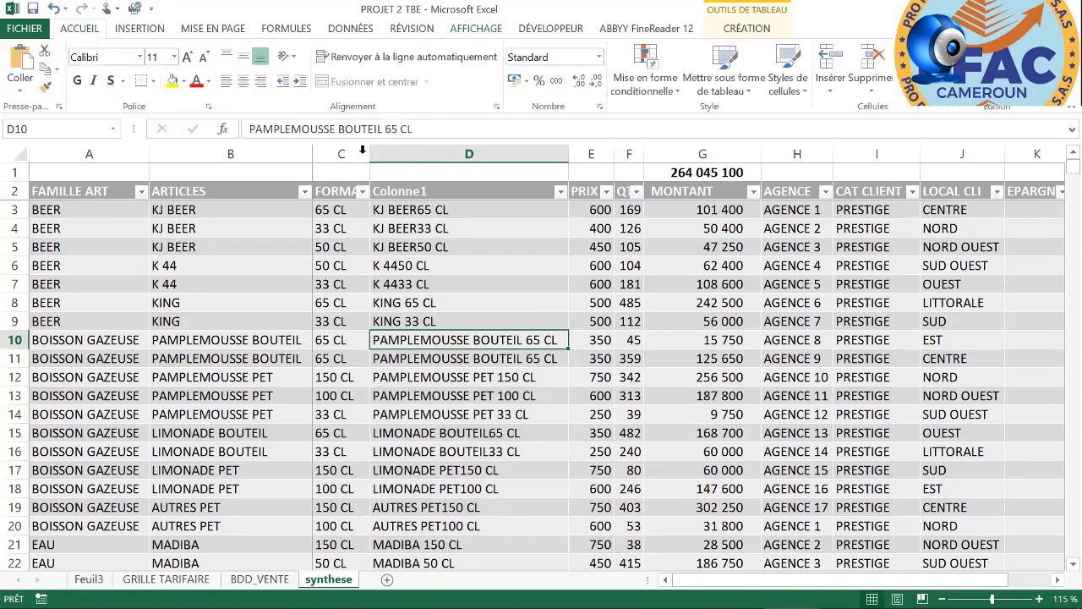
{"action": "left_click", "coordinate": [355, 30]}
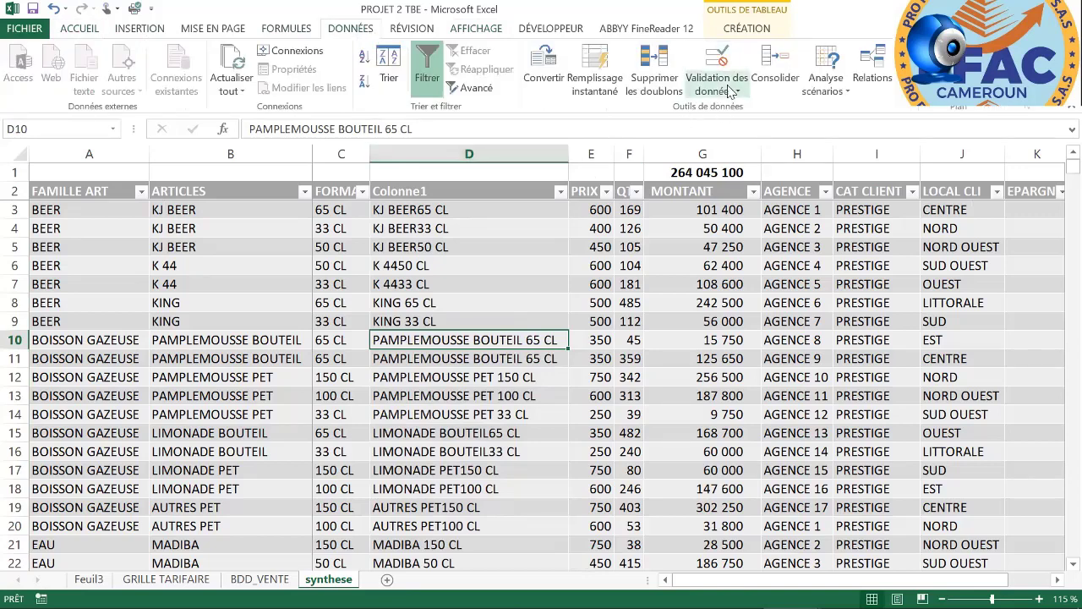
{"action": "left_click", "coordinate": [668, 78]}
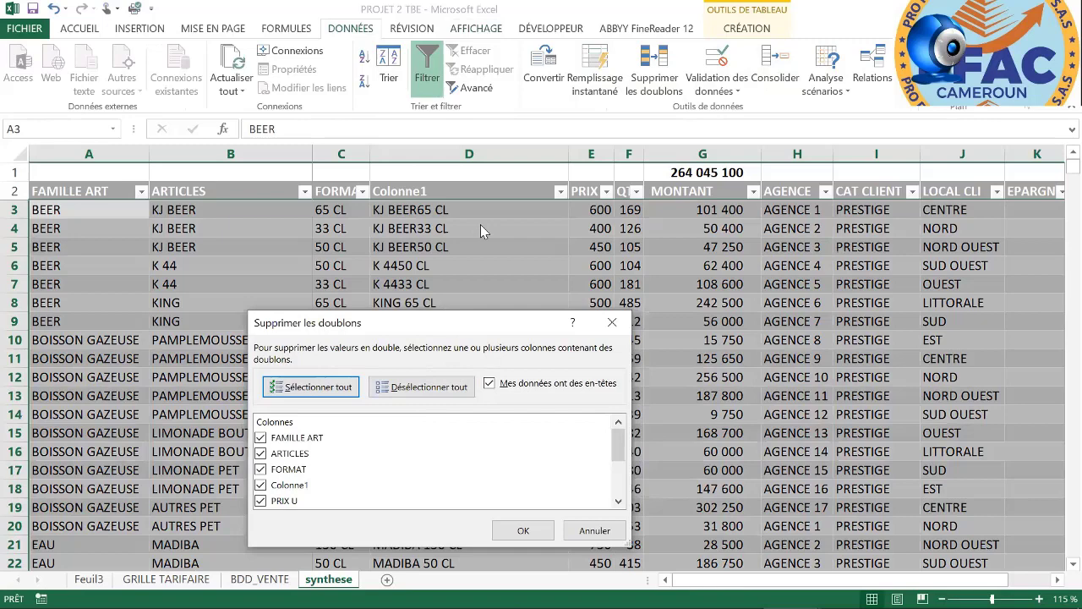
{"action": "left_click_drag", "start_coordinate": [391, 326], "coordinate": [397, 222]}
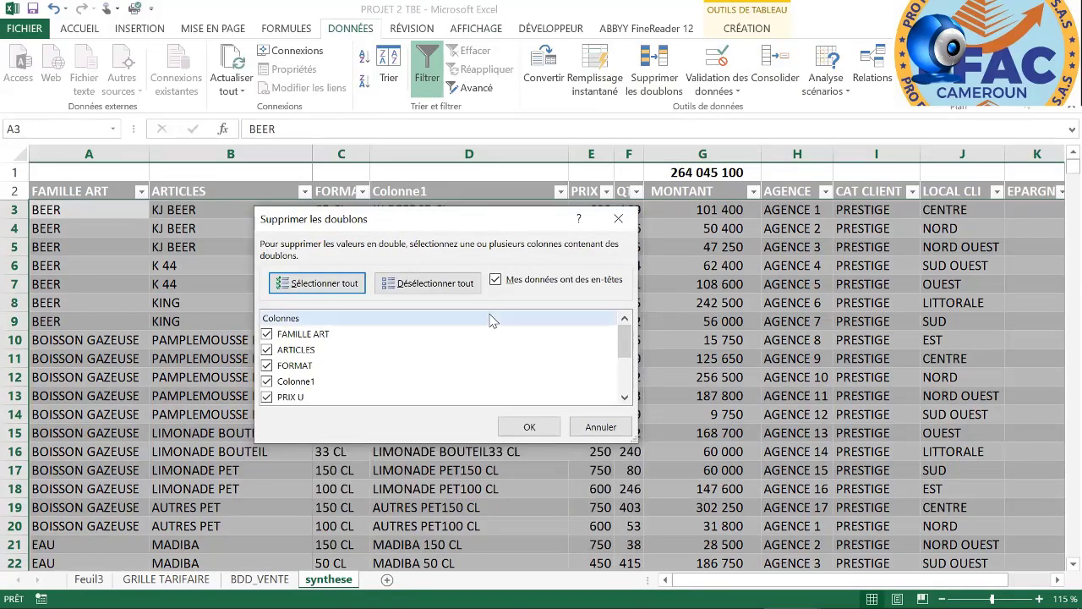
{"action": "left_click", "coordinate": [498, 282]}
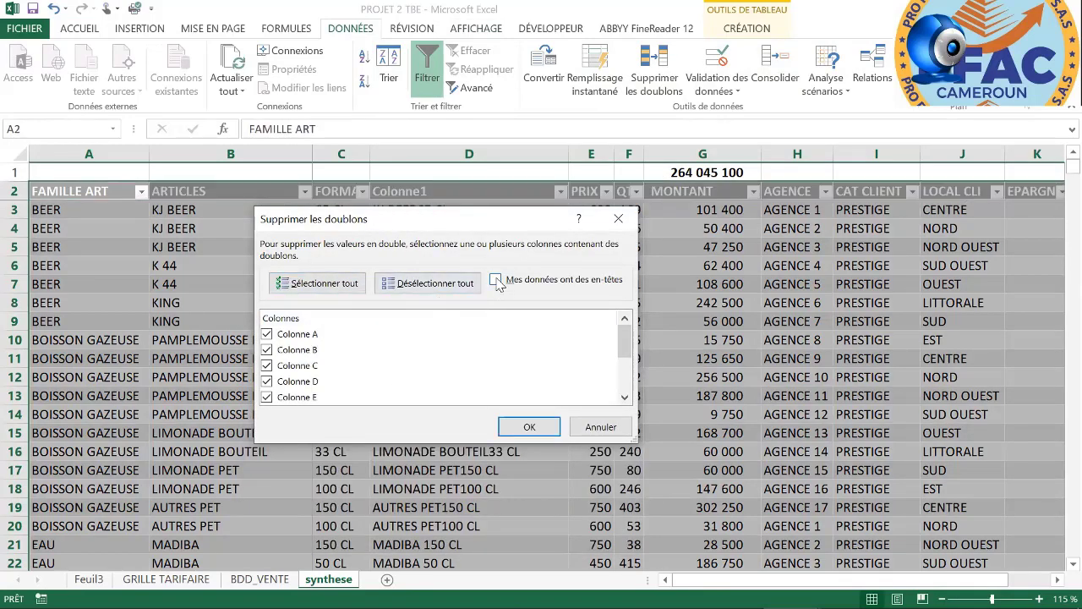
{"action": "left_click", "coordinate": [438, 288]}
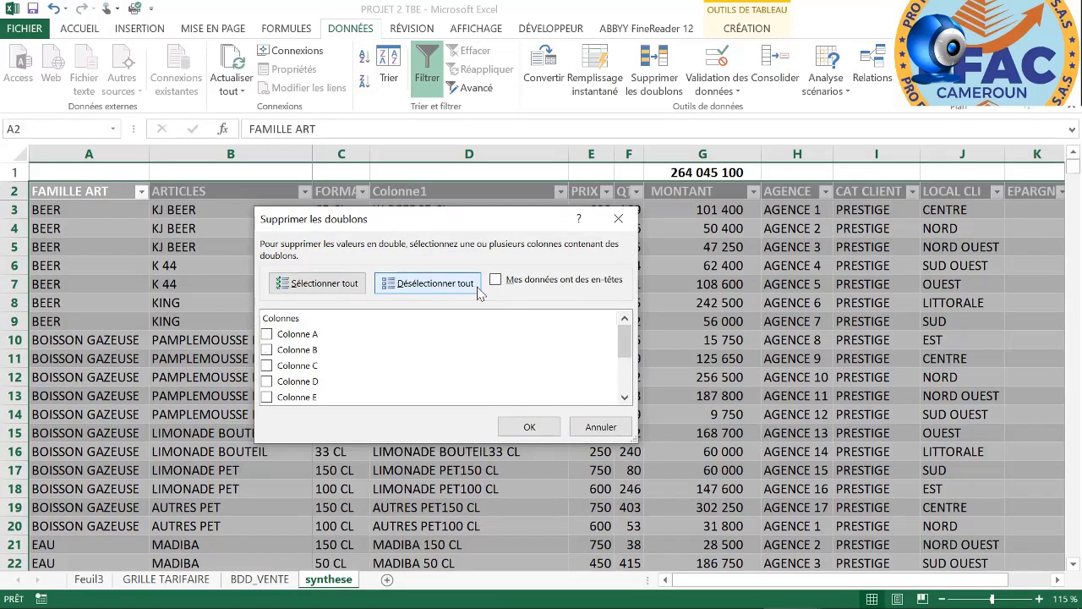
{"action": "left_click", "coordinate": [498, 282]}
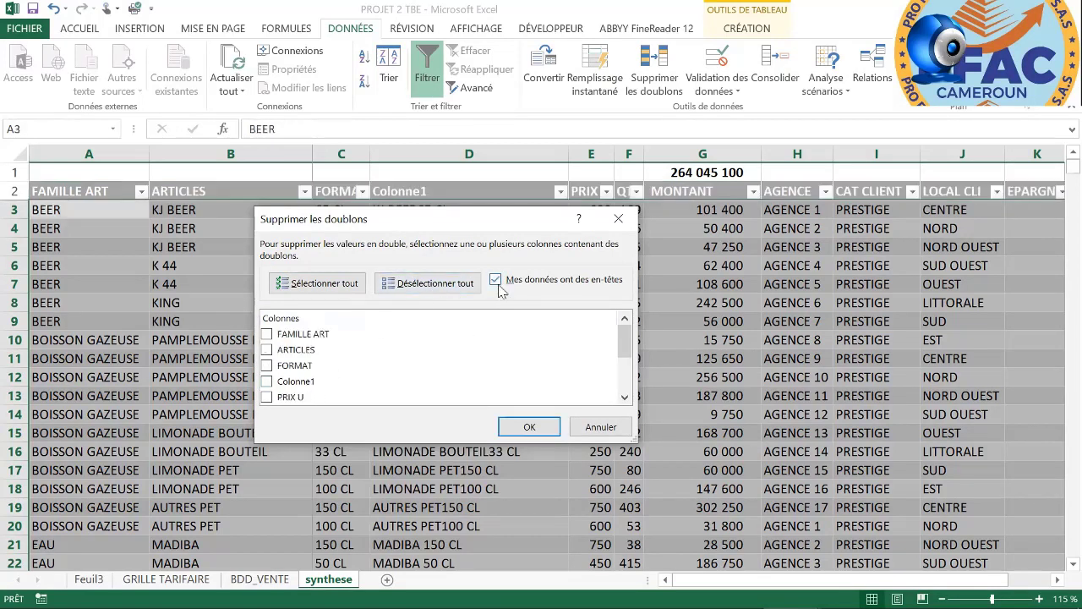
{"action": "left_click", "coordinate": [296, 382]}
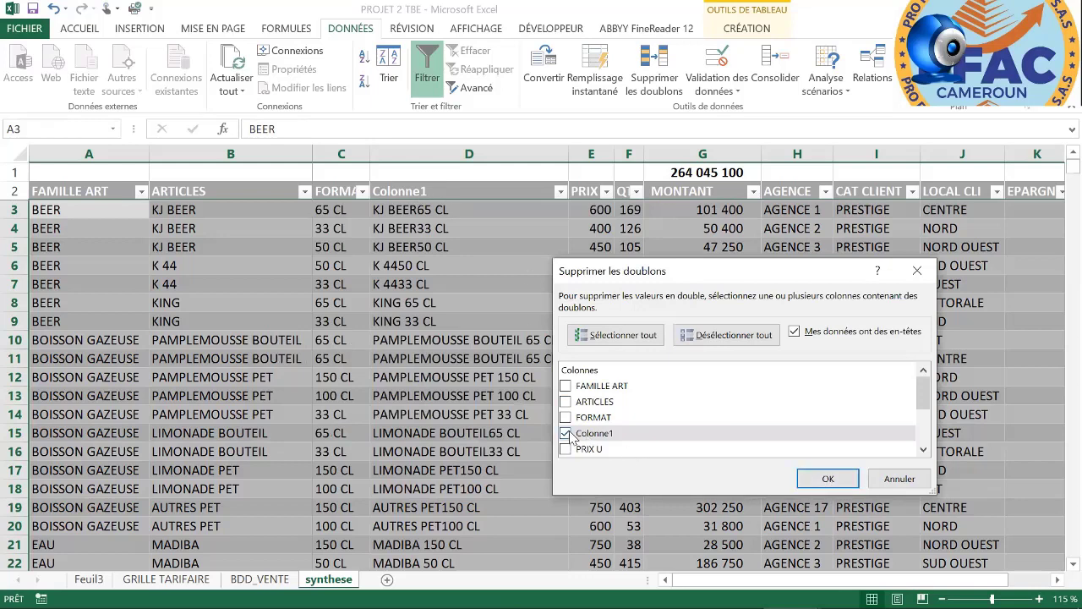
{"action": "left_click", "coordinate": [827, 480]}
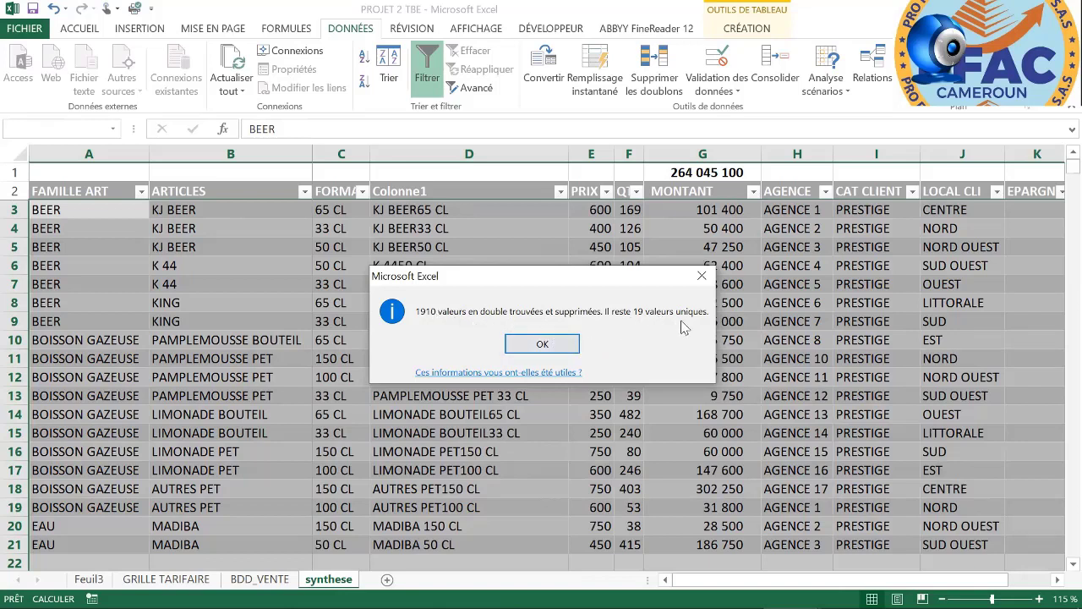
{"action": "left_click", "coordinate": [545, 344]}
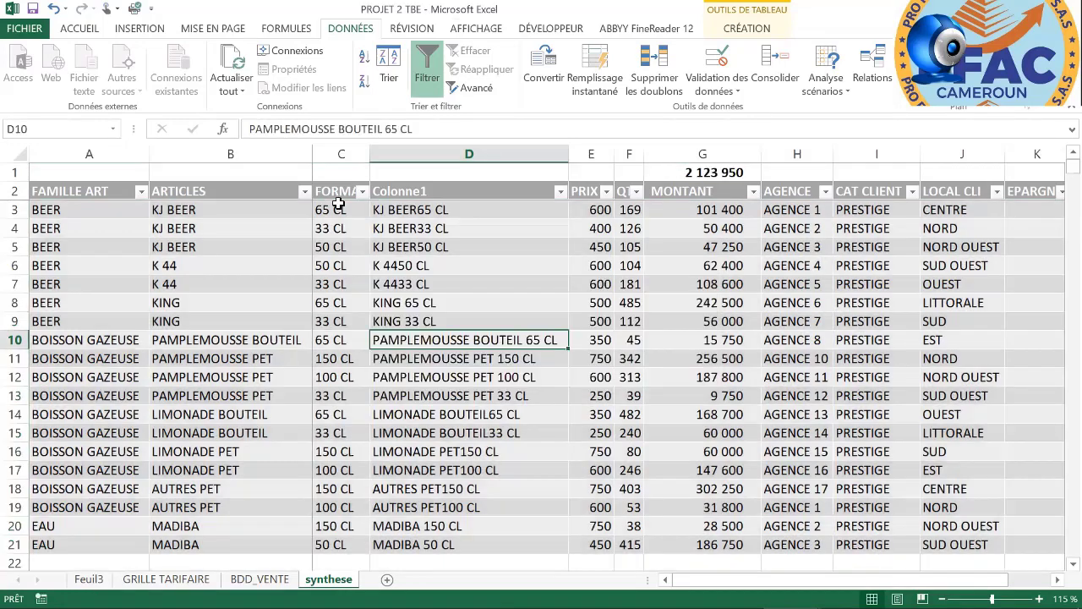
Delete the FAMILLE ART, ARTICLES and FORMAT columns from the synthese sheet
{"action": "left_click", "coordinate": [341, 155]}
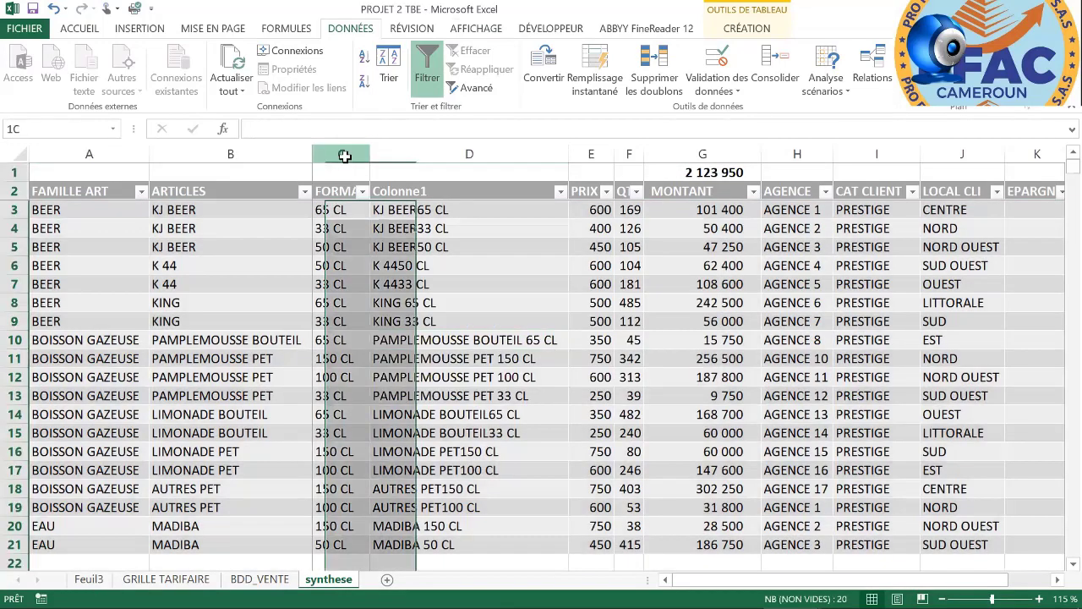
{"action": "left_click", "coordinate": [80, 153], "text": "shift"}
{"action": "right_click", "coordinate": [80, 153]}
{"action": "left_click", "coordinate": [131, 291]}
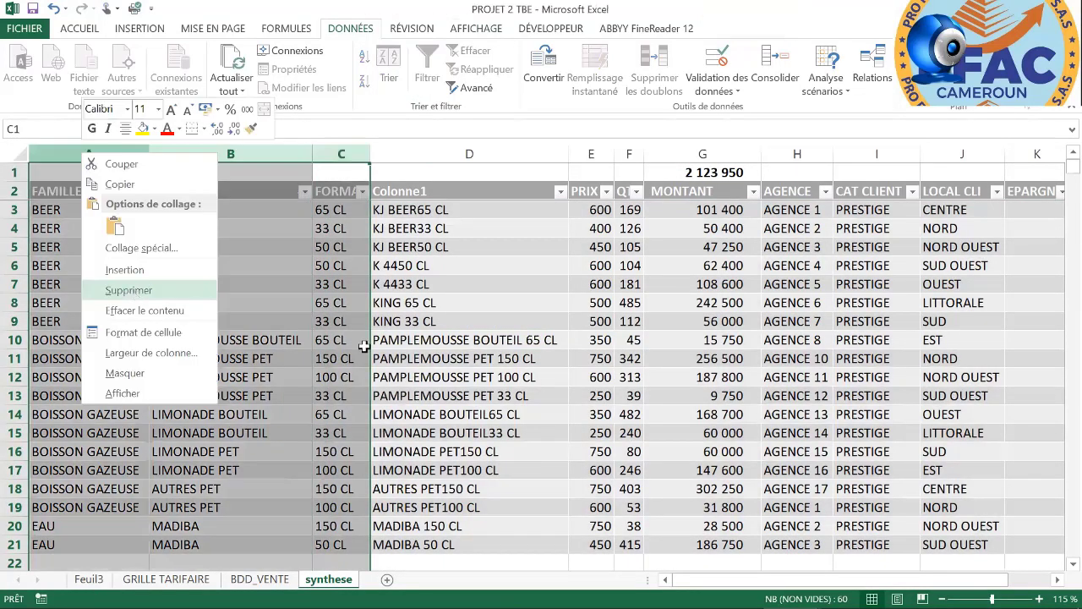
Delete the unit price and quantity columns and the four columns from AGENCE onward, leaving only Colonne1 and MONTANT
{"action": "left_click_drag", "start_coordinate": [247, 153], "coordinate": [290, 153]}
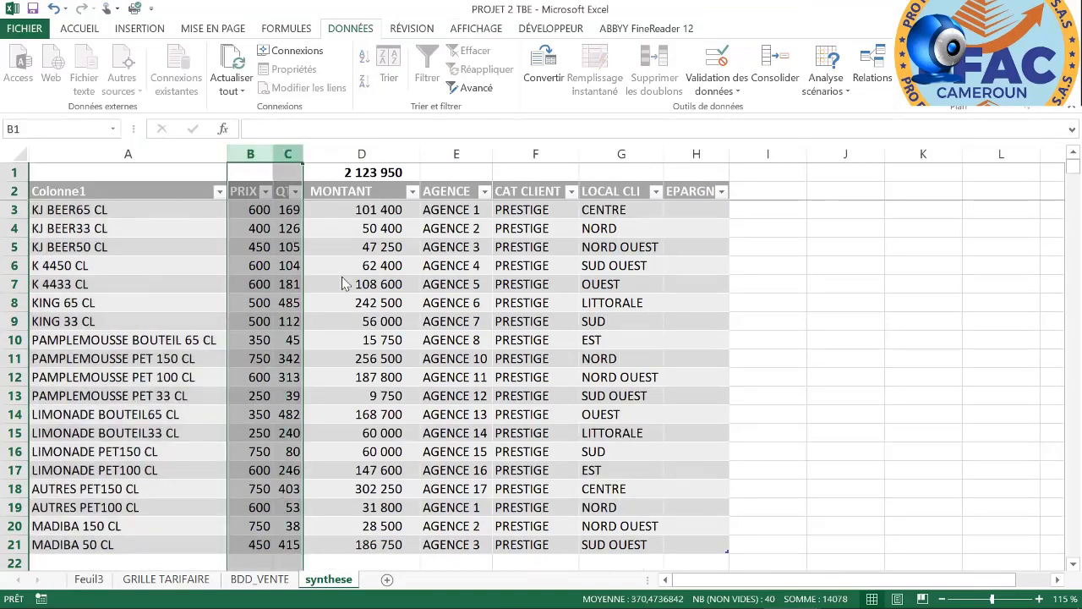
{"action": "key", "text": "ctrl+minus"}
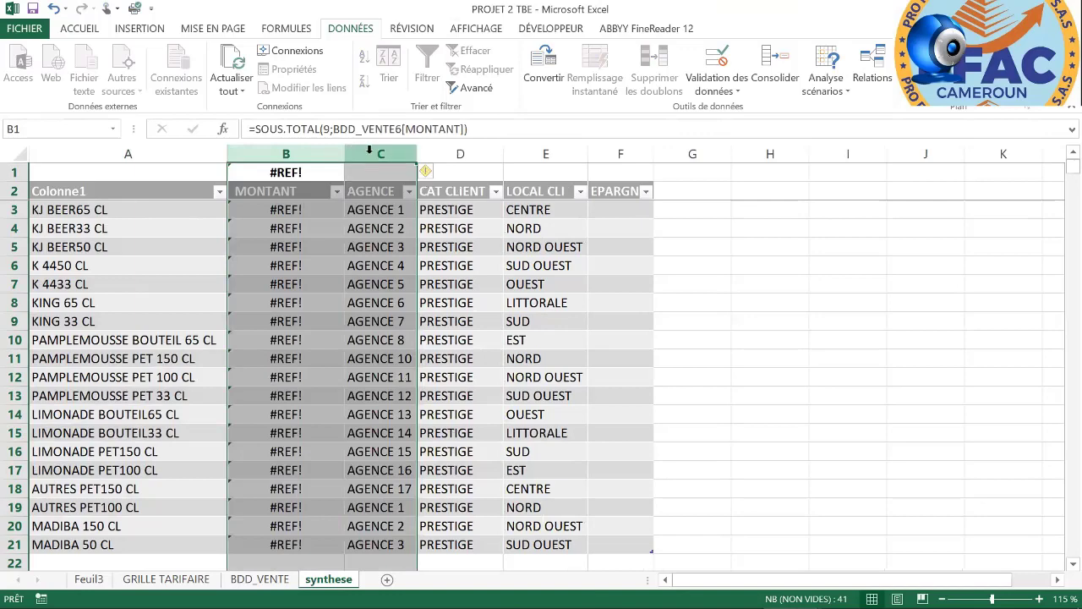
{"action": "left_click_drag", "start_coordinate": [369, 153], "coordinate": [621, 152]}
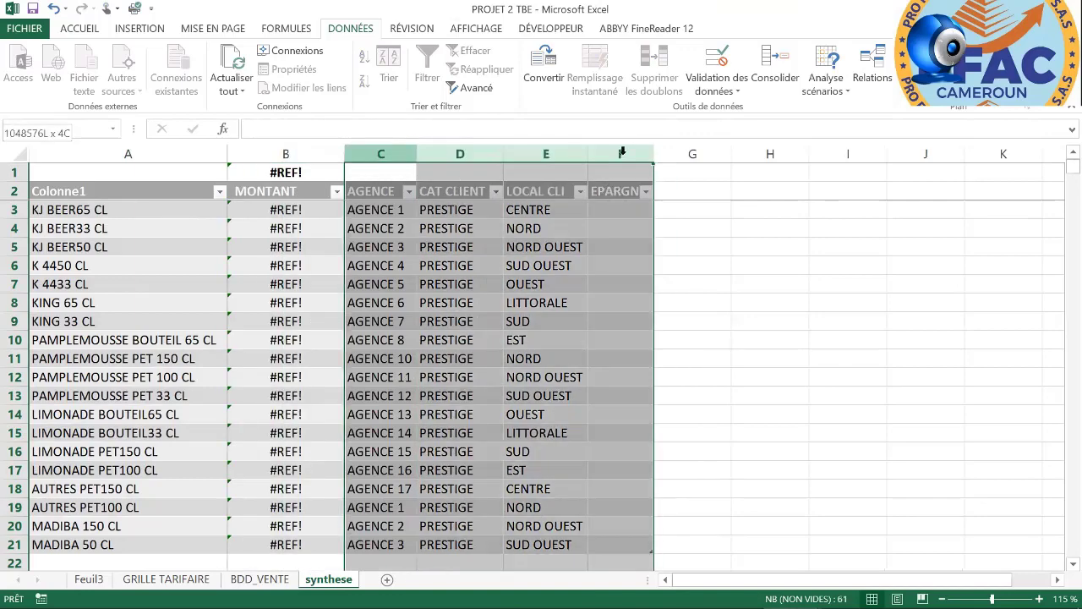
{"action": "key", "text": "ctrl+minus"}
Start a SOMME.SI formula in cell B3 of synthese with BDD_VENTE[Colonne1] as the criteria range
{"action": "left_click", "coordinate": [293, 211]}
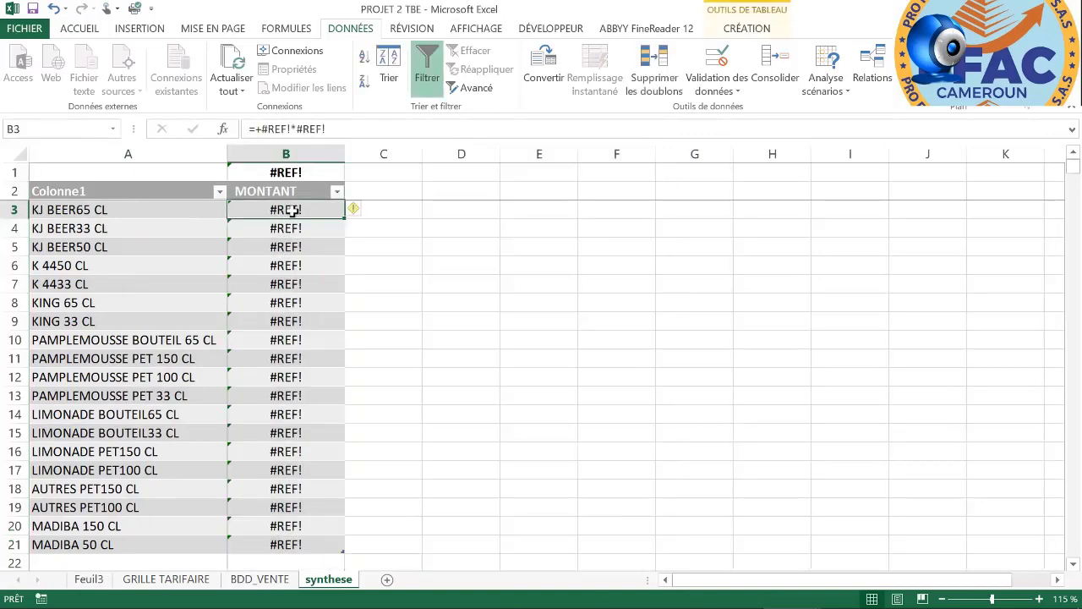
{"action": "type", "text": "="}
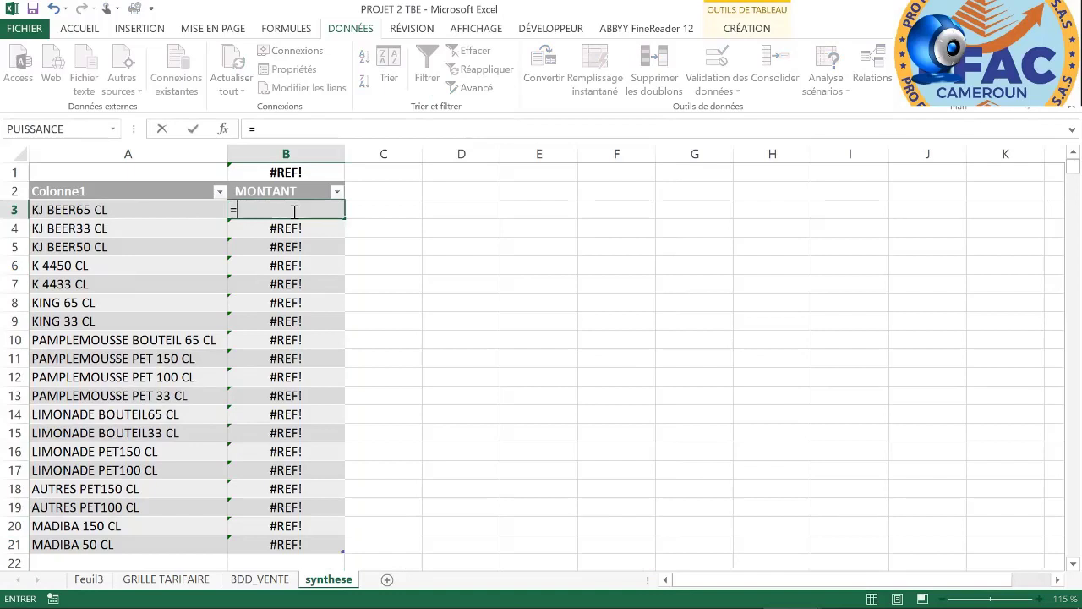
{"action": "type", "text": "so"}
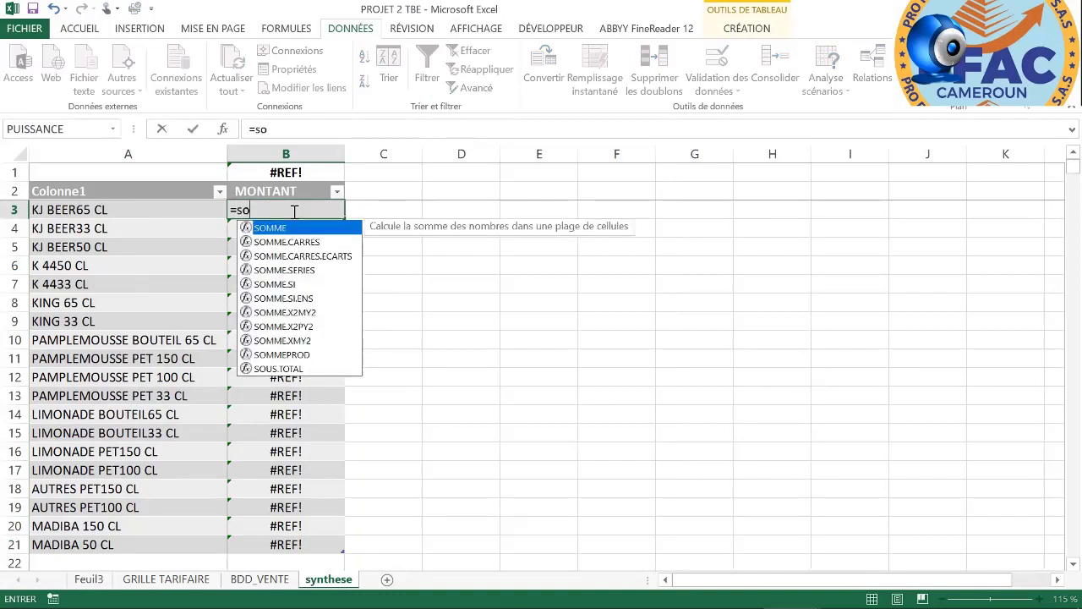
{"action": "type", "text": "mme"}
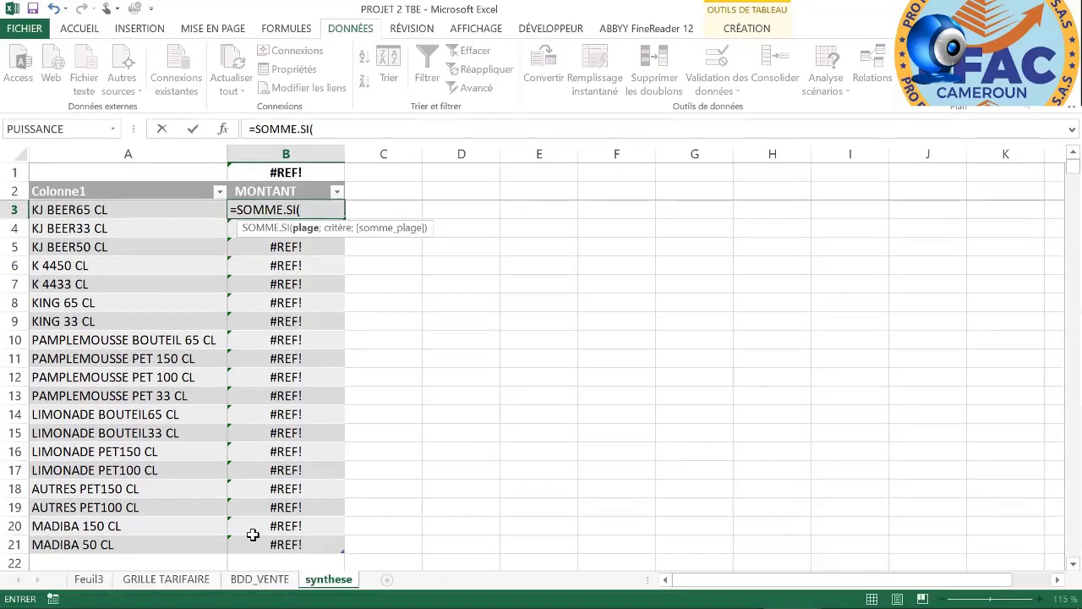
{"action": "left_click", "coordinate": [262, 596]}
{"action": "left_click", "coordinate": [267, 579]}
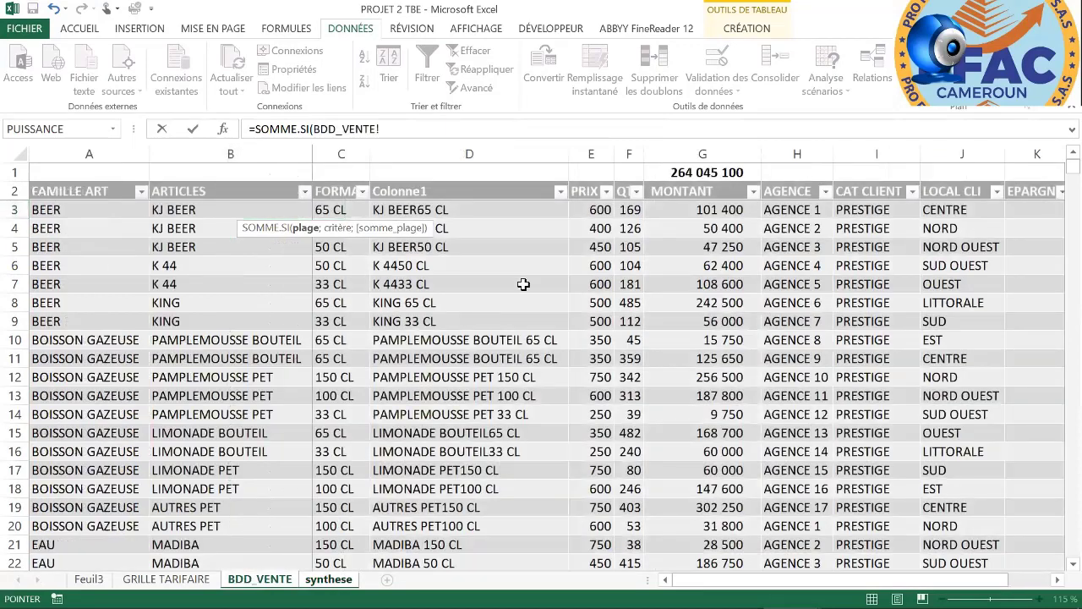
{"action": "left_click", "coordinate": [458, 186]}
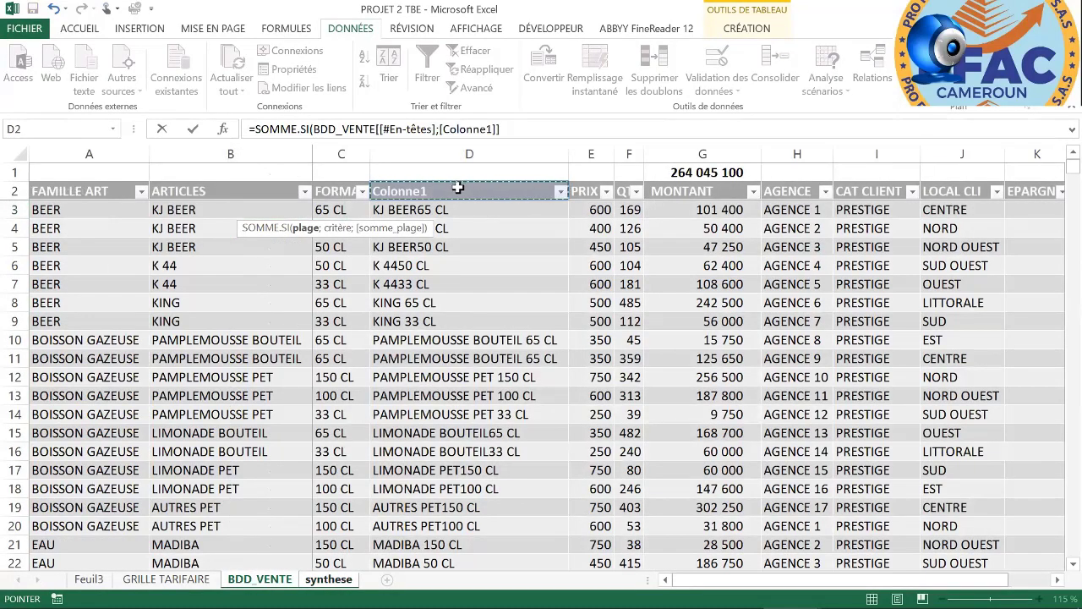
{"action": "left_click", "coordinate": [467, 182]}
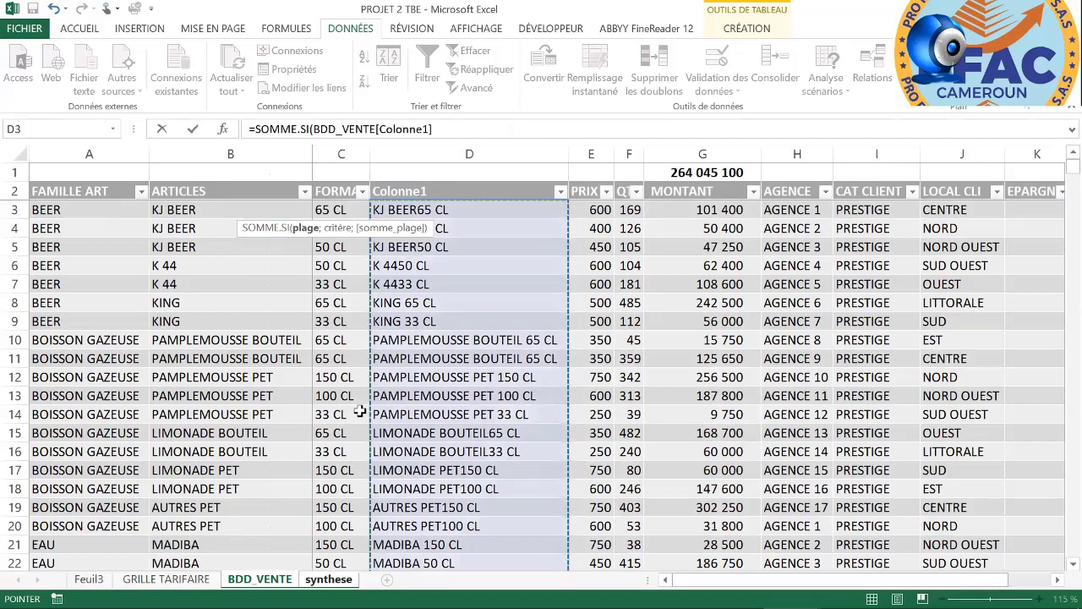
{"action": "key", "text": "F8"}
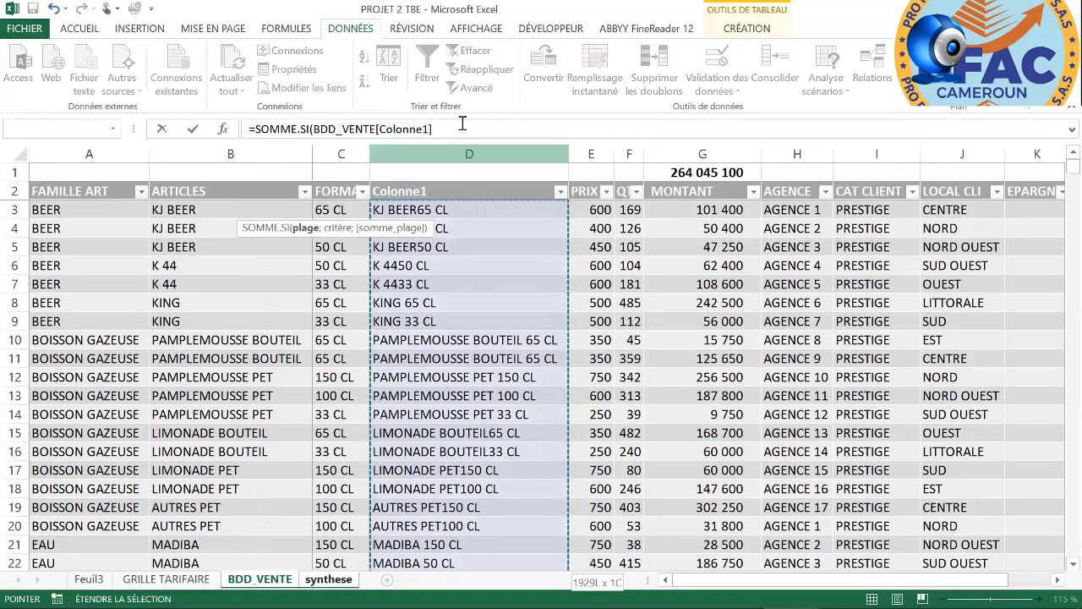
{"action": "type", "text": ";"}
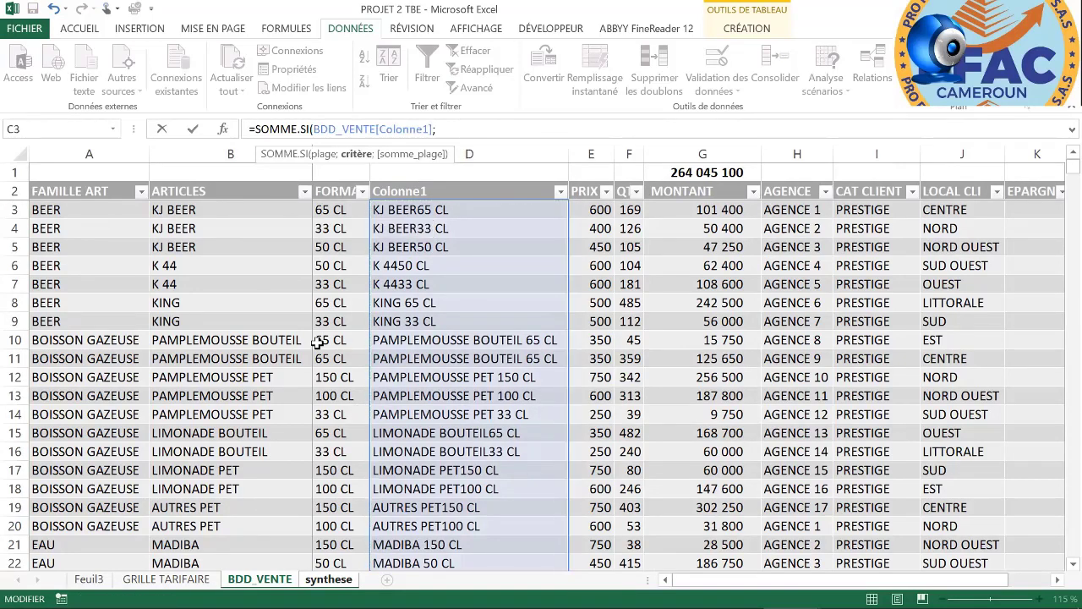
{"action": "left_click", "coordinate": [329, 579]}
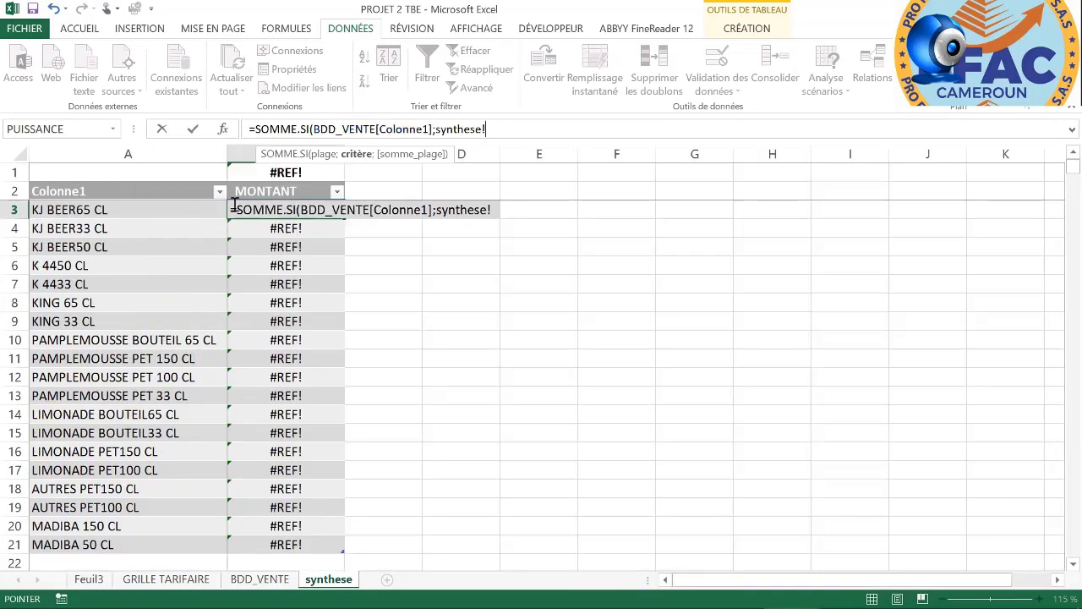
{"action": "left_click", "coordinate": [128, 210]}
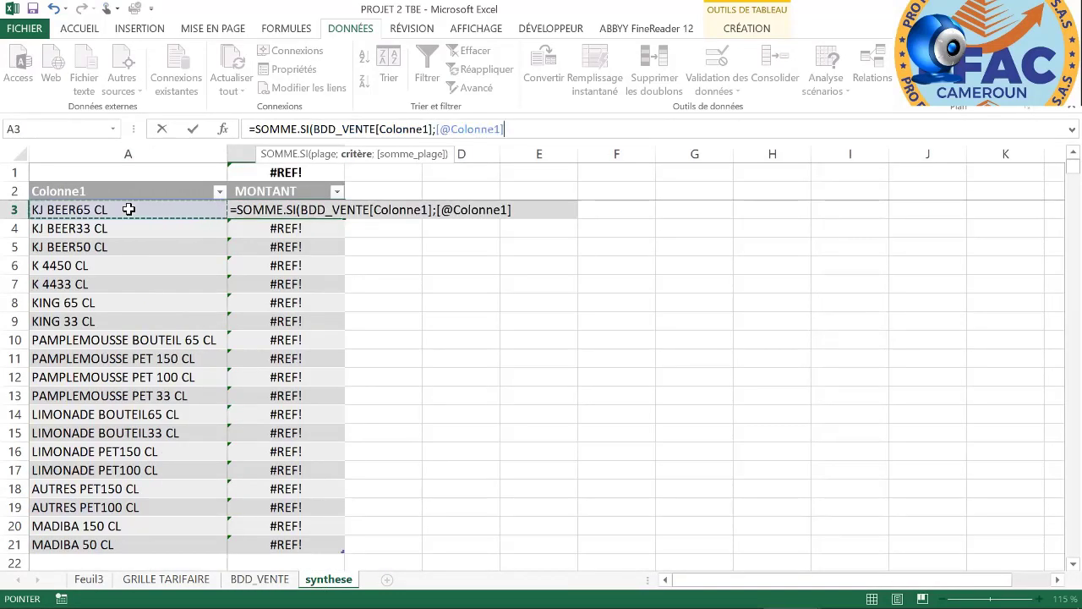
{"action": "type", "text": ";"}
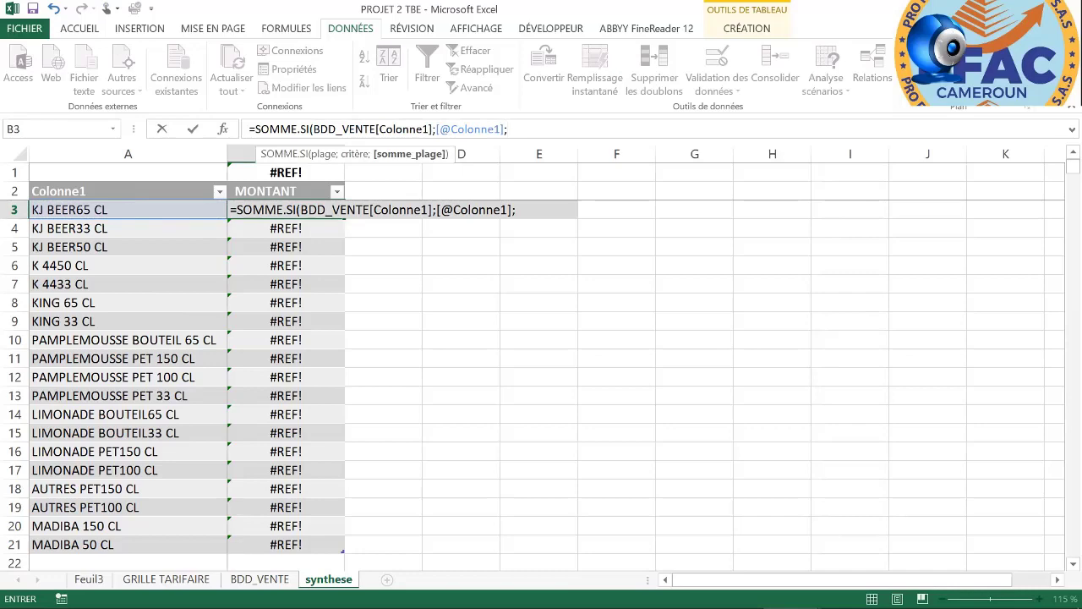
{"action": "left_click", "coordinate": [260, 579]}
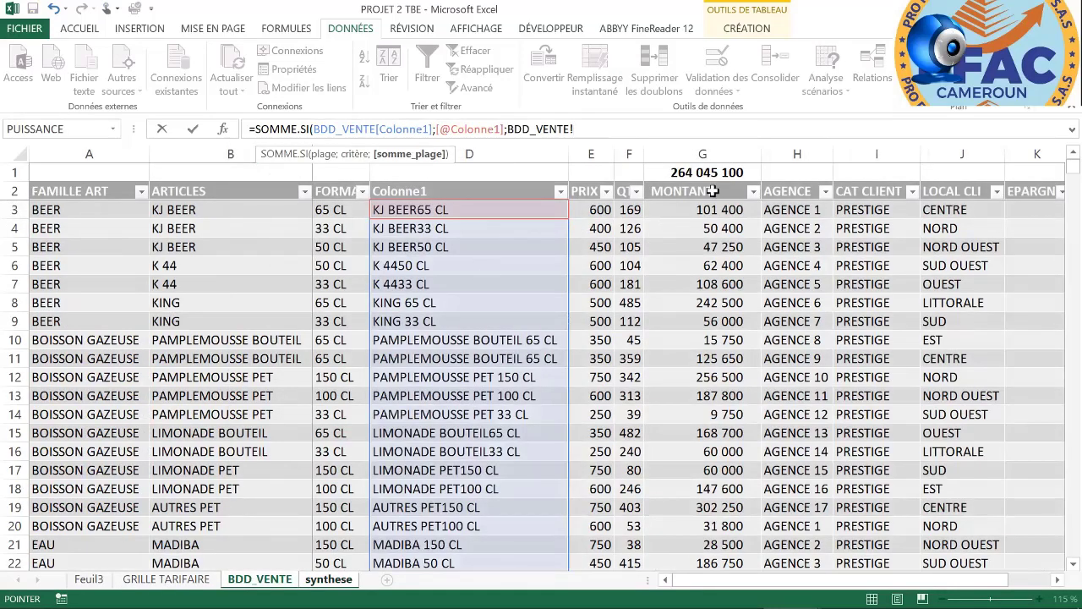
{"action": "left_click", "coordinate": [712, 180]}
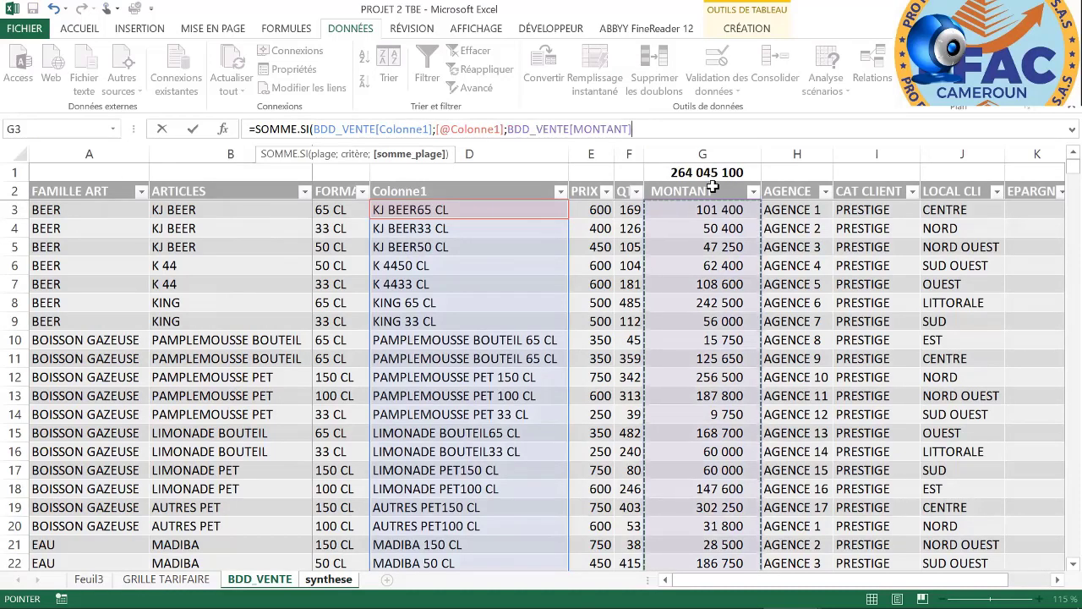
{"action": "type", "text": ")"}
{"action": "key", "text": "Return"}
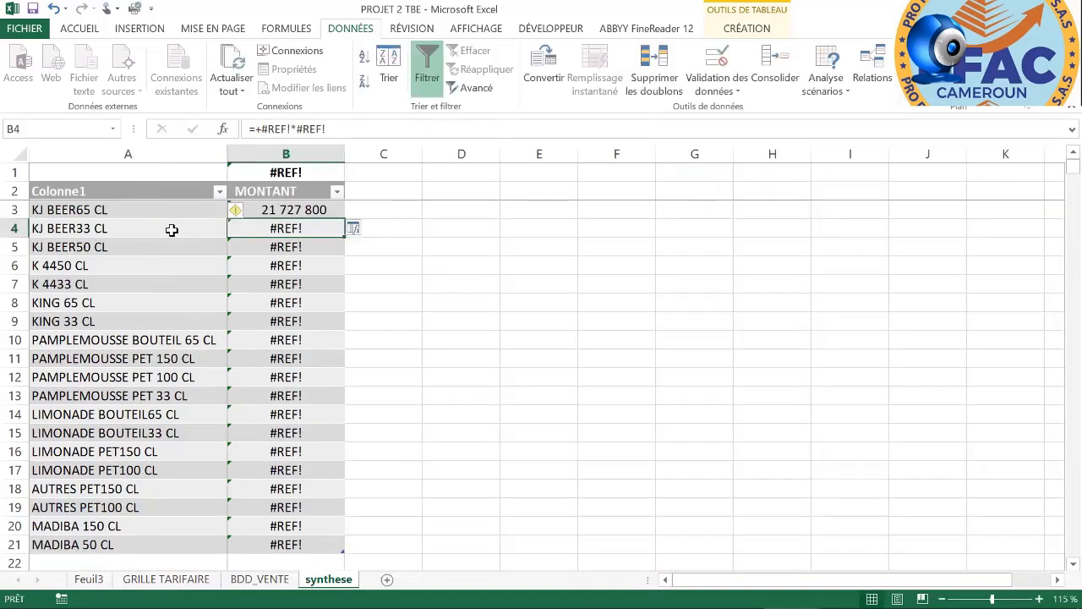
Overwrite every cell of the synthese MONTANT column with the SOMME.SI formula from B3, and compare the column total with the one on BDD_VENTE
{"action": "left_click", "coordinate": [328, 211]}
{"action": "left_click", "coordinate": [357, 230]}
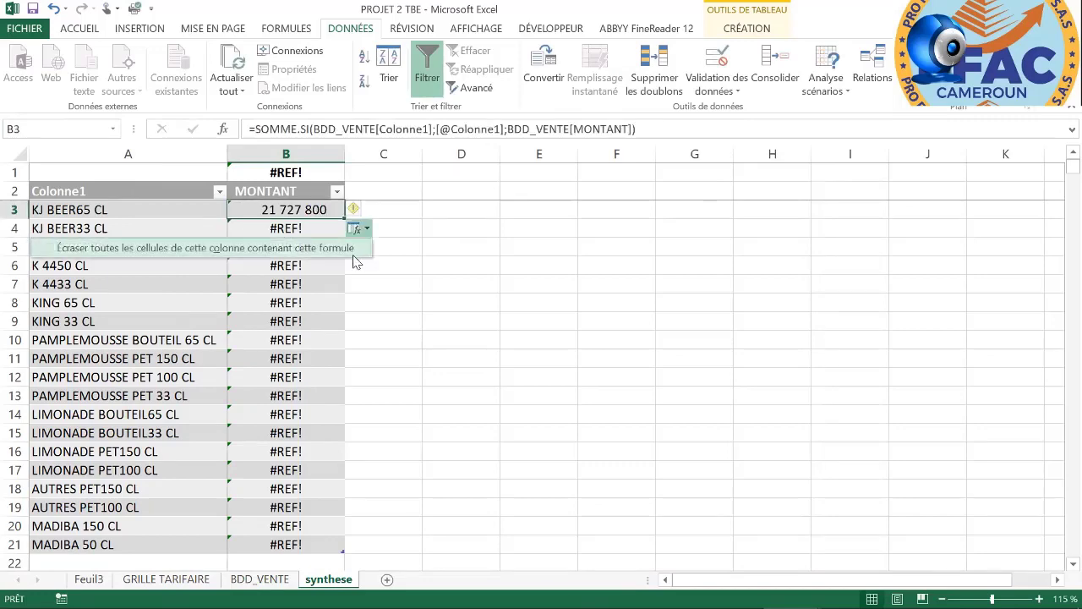
{"action": "left_click", "coordinate": [329, 244]}
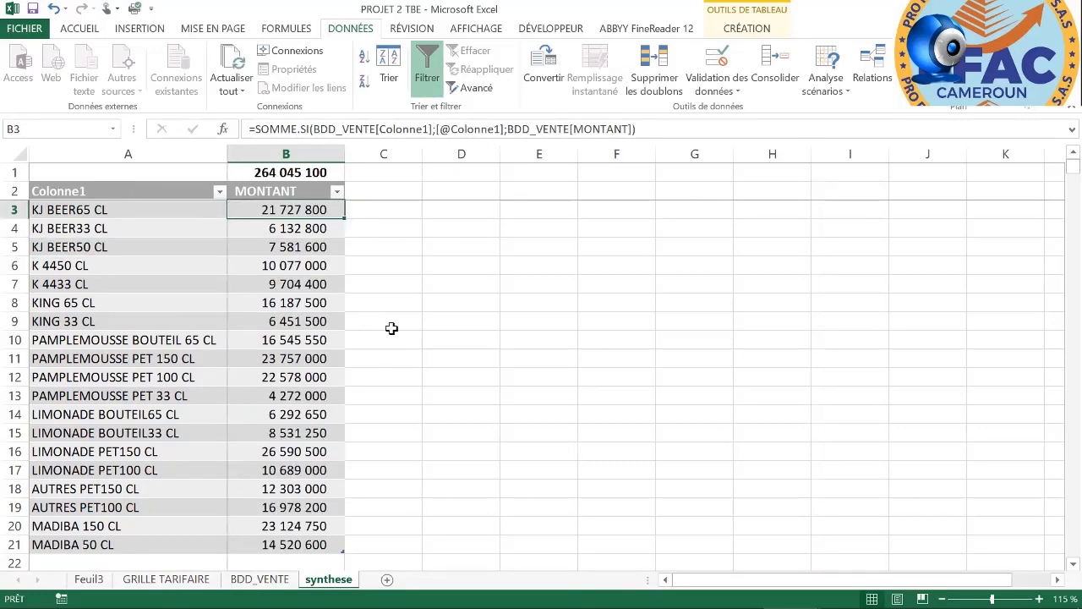
{"action": "scroll", "coordinate": [379, 405], "scroll_direction": "down", "scroll_amount": 2}
{"action": "scroll", "coordinate": [381, 379], "scroll_direction": "up", "scroll_amount": 2}
{"action": "left_click", "coordinate": [260, 579]}
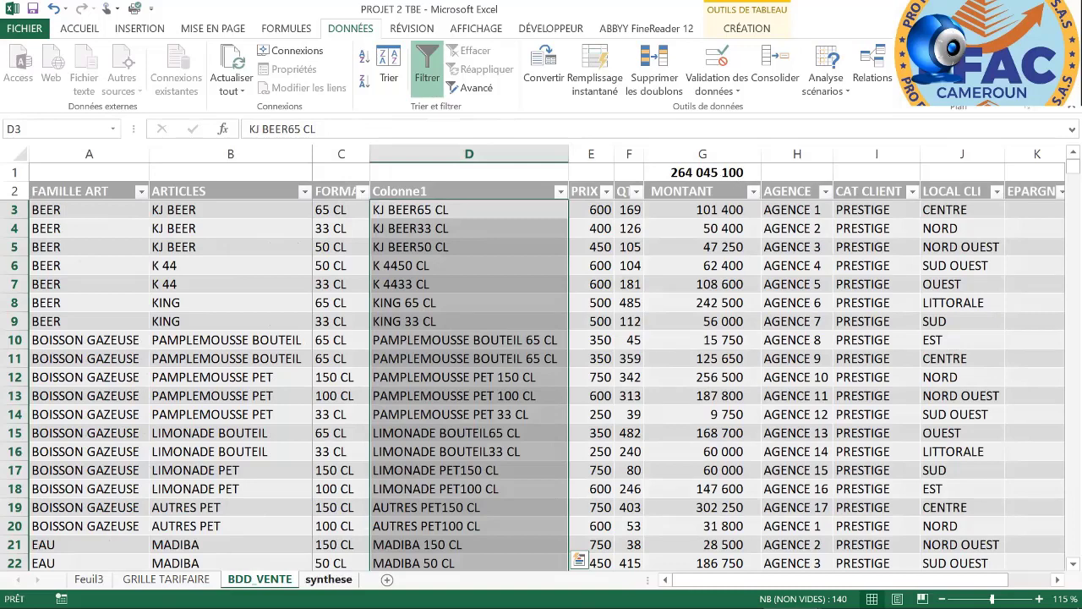
{"action": "left_click", "coordinate": [328, 579]}
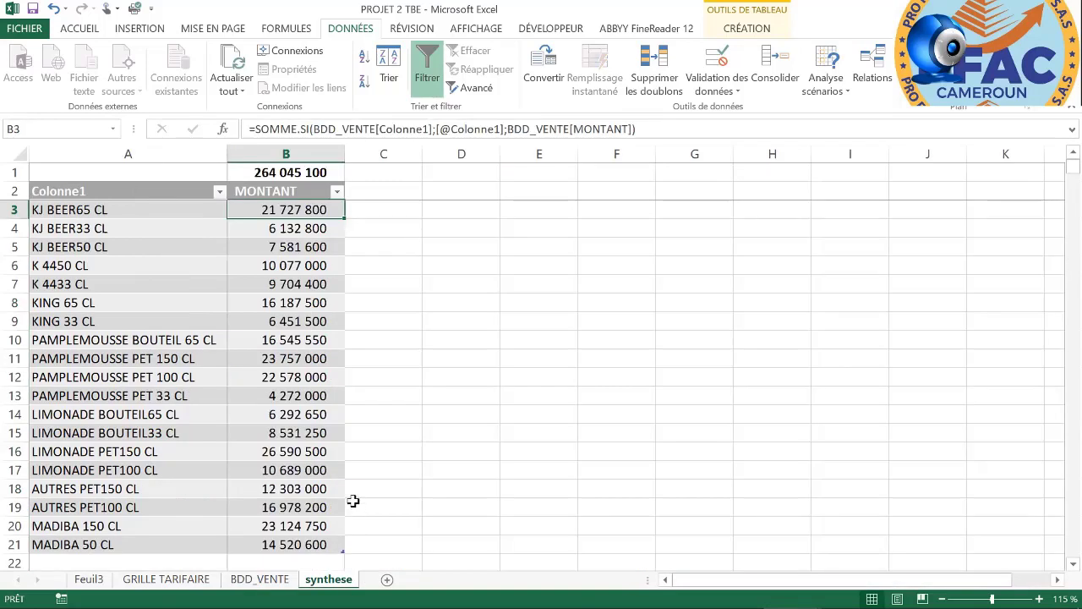